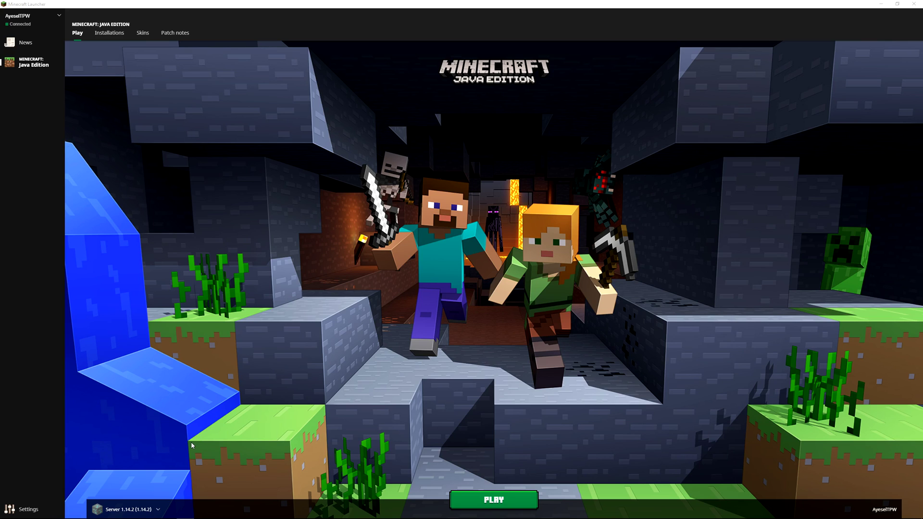
- Start a new launcher installation named 'Minecraft 1.14.3 Test'
click(119, 93)
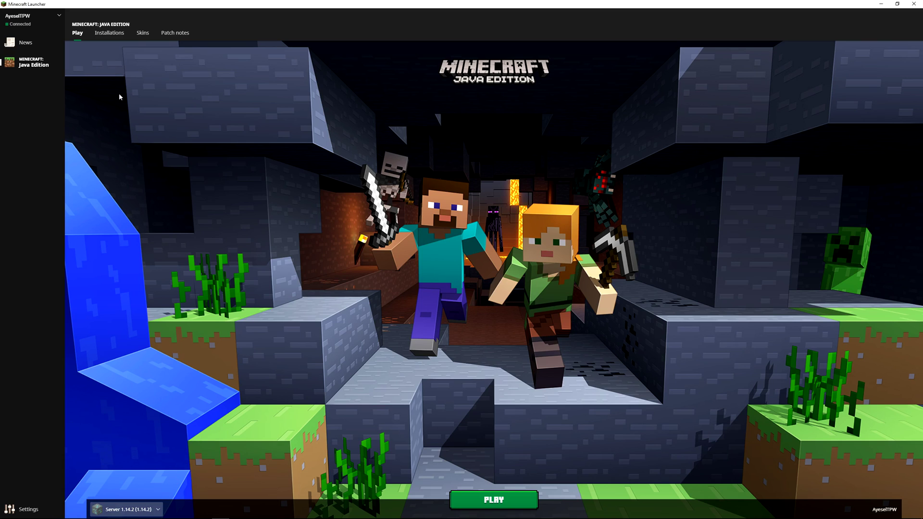
click(110, 33)
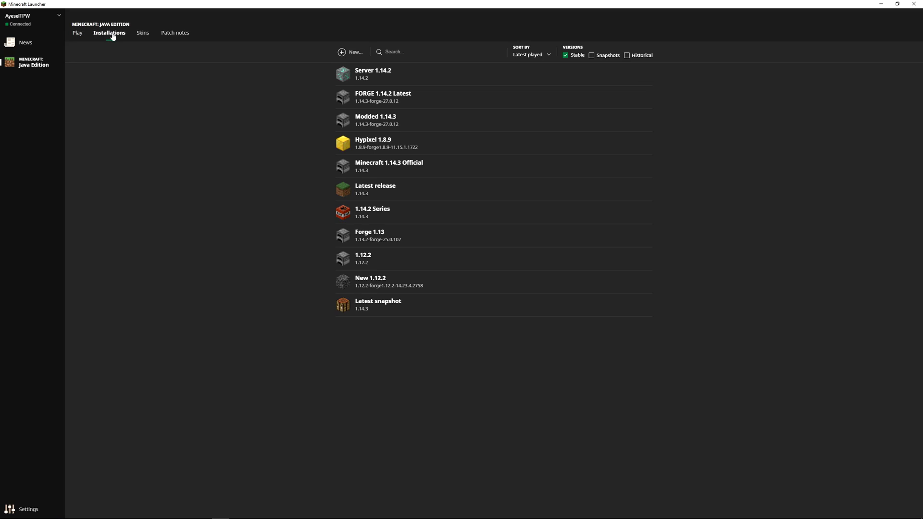
click(343, 54)
key(Tab)
text(Minecraft 1.14.0)
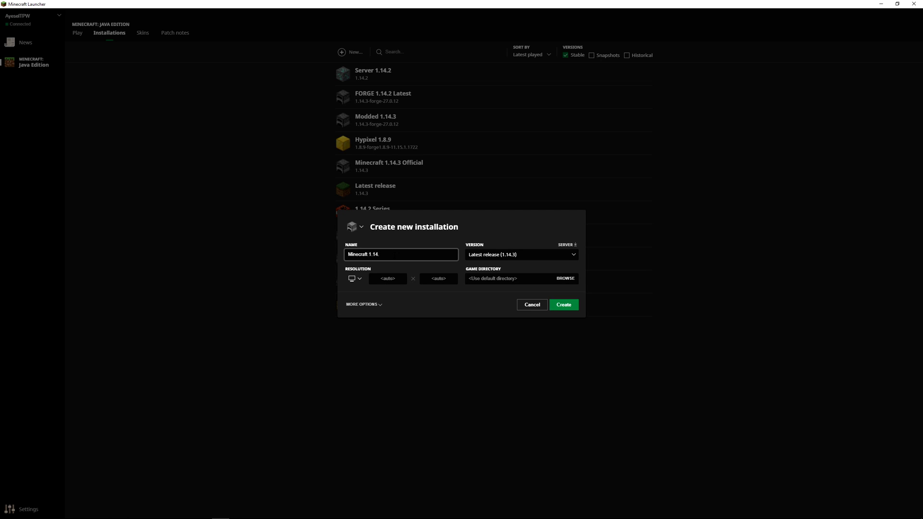
text( Test)
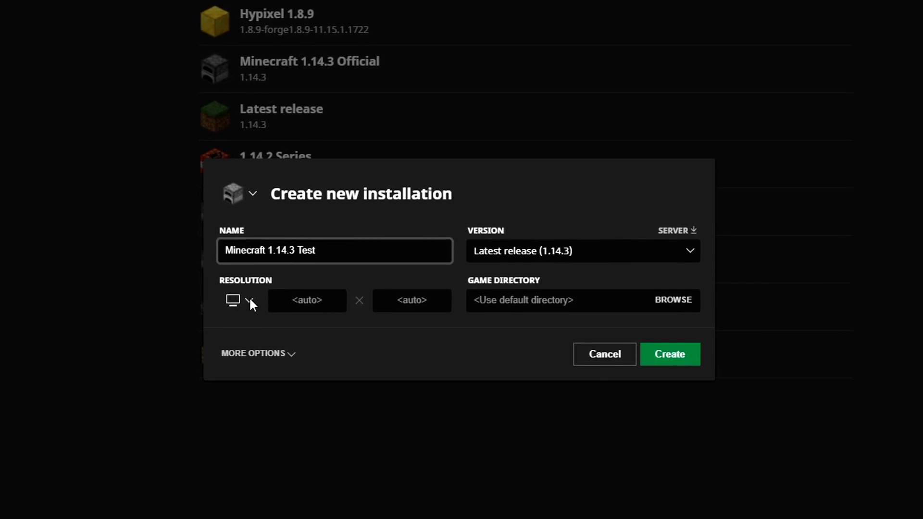
- Set the installation resolution to 2560x1440 and show the Java and JVM argument options
click(248, 300)
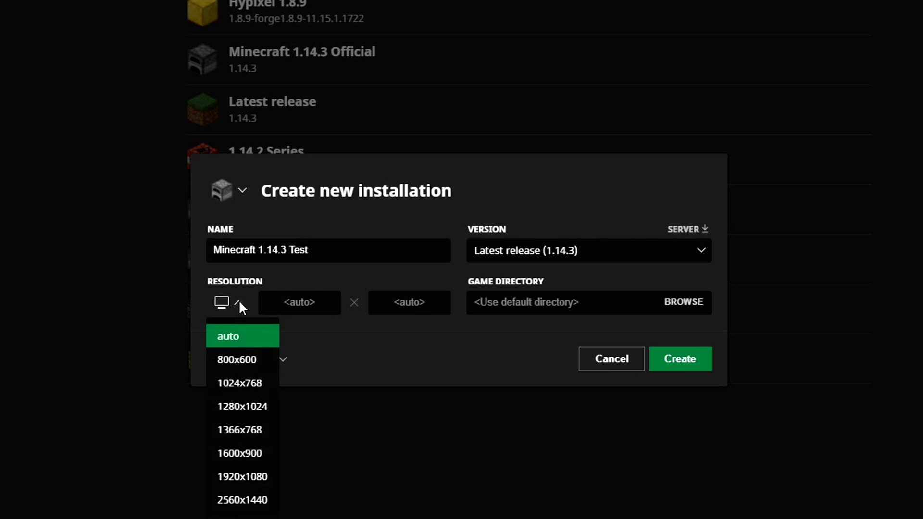
click(244, 500)
click(280, 361)
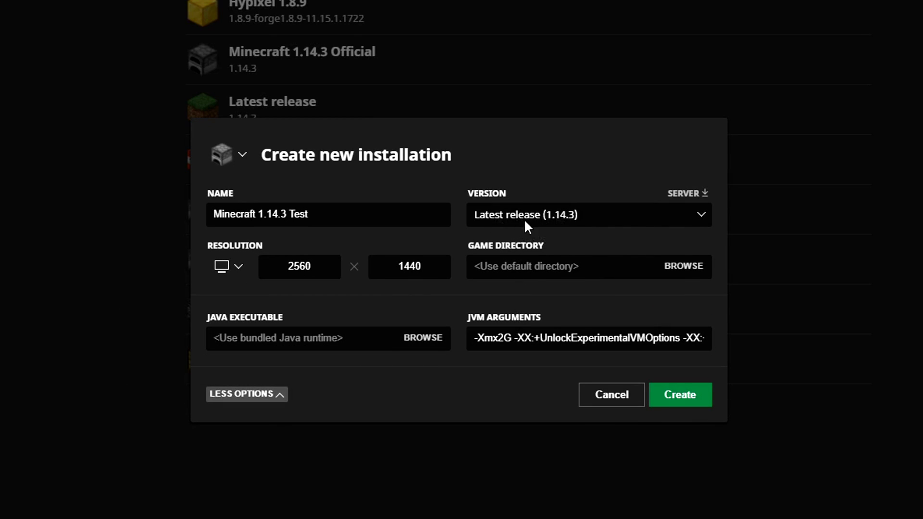
- Change the installation version from Latest release to release 1.14.3
click(554, 213)
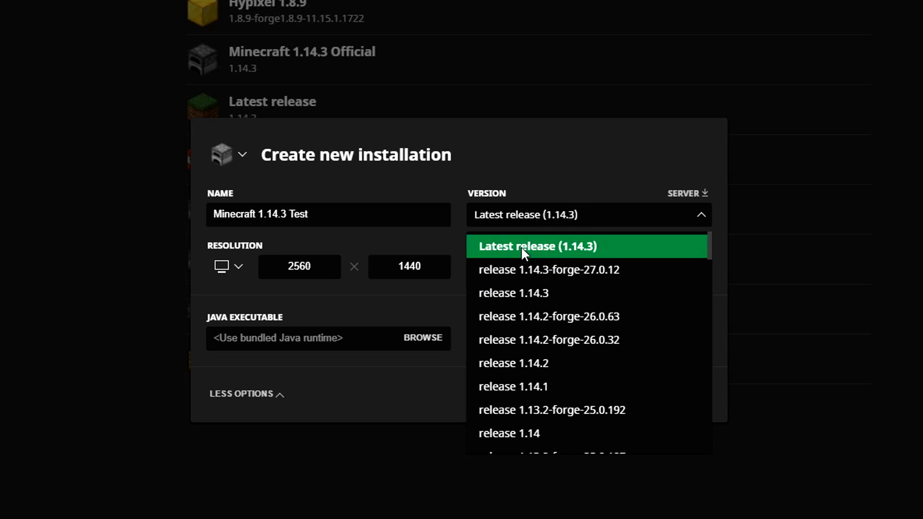
click(533, 293)
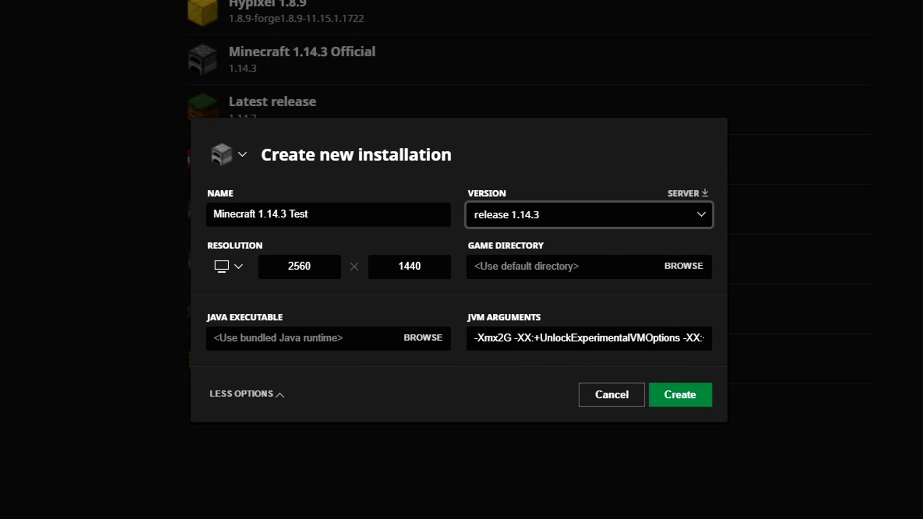
- Change the JVM memory argument to -Xmx8G and create the Minecraft 1.14.3 Test installation
drag(497, 338, 504, 338)
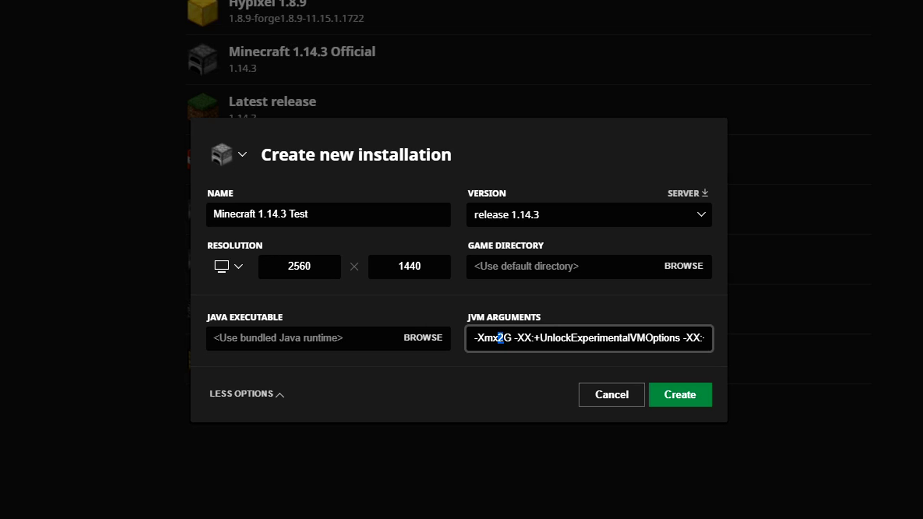
text(8)
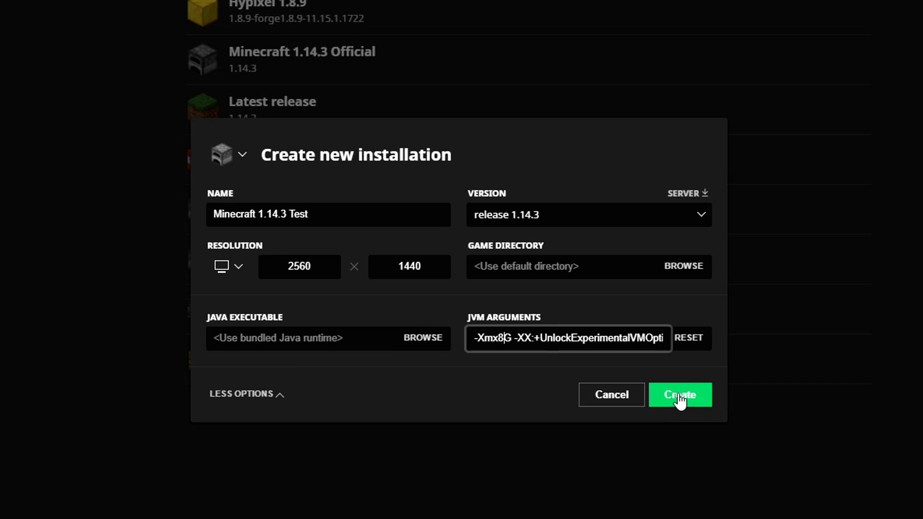
click(679, 399)
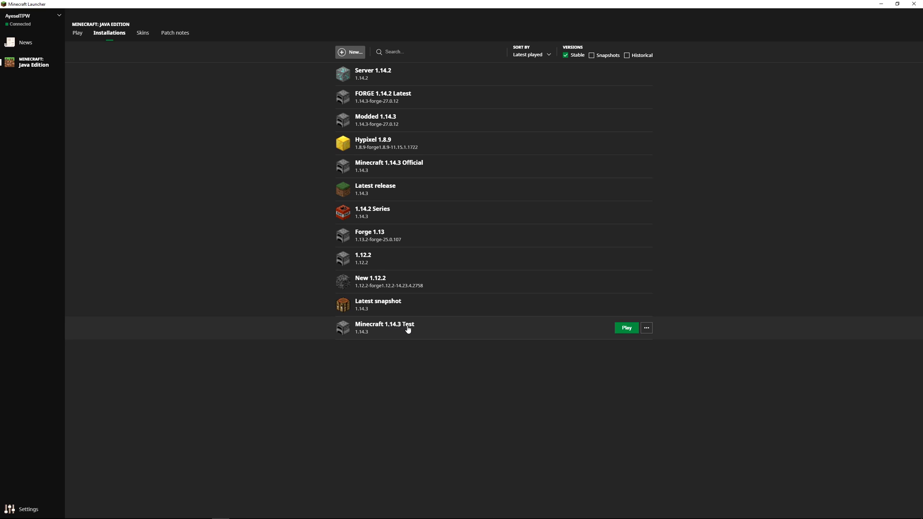
- Launch Minecraft 1.14.3 Test and view the Singleplayer world list
click(622, 329)
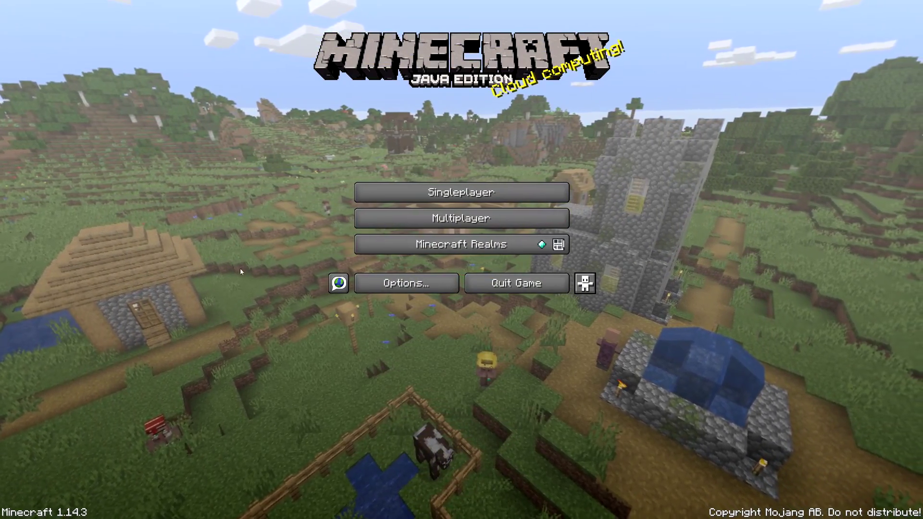
click(415, 199)
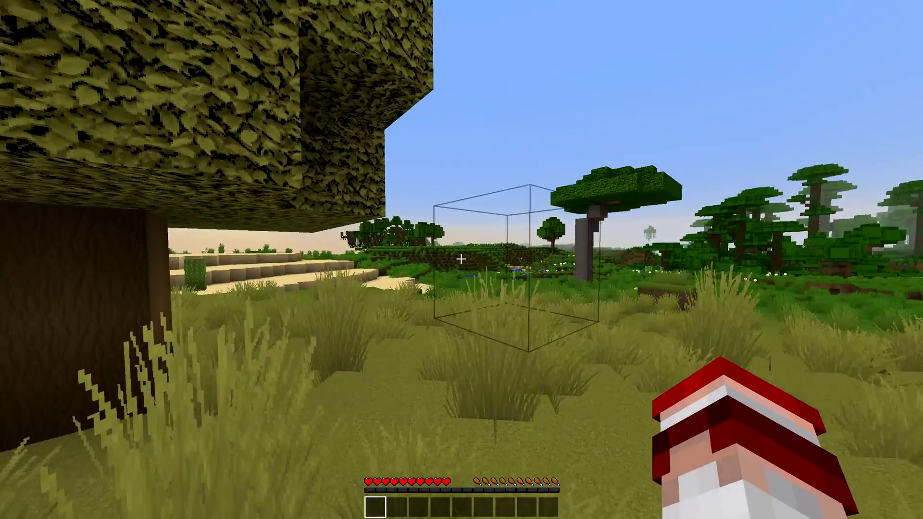
key(s)
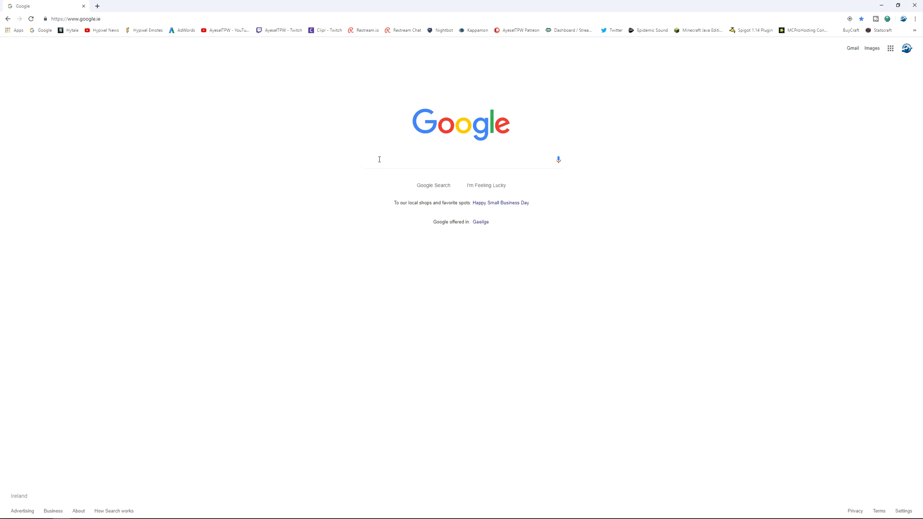
- Search Google for 'forge' and go to the Minecraft Forge downloads site
click(379, 159)
text(forge)
key(Return)
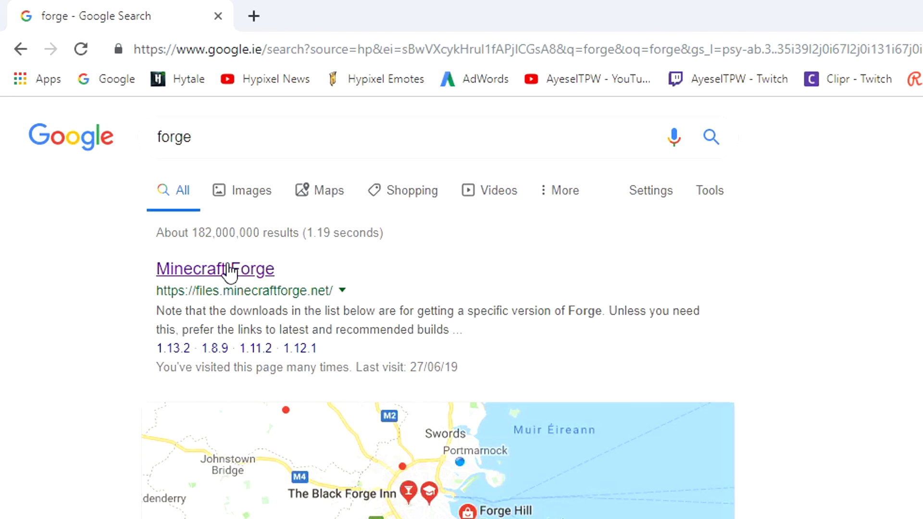
click(229, 268)
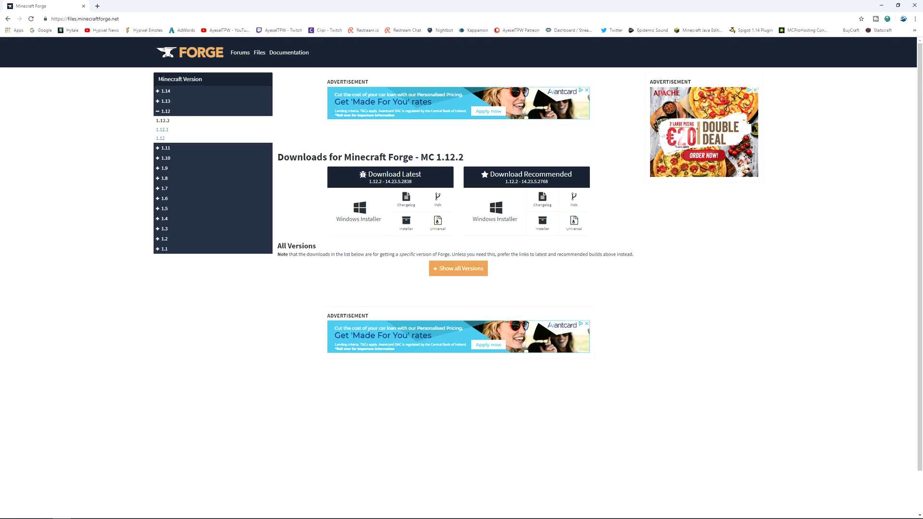
- List all Forge builds available for Minecraft 1.14.3
click(164, 92)
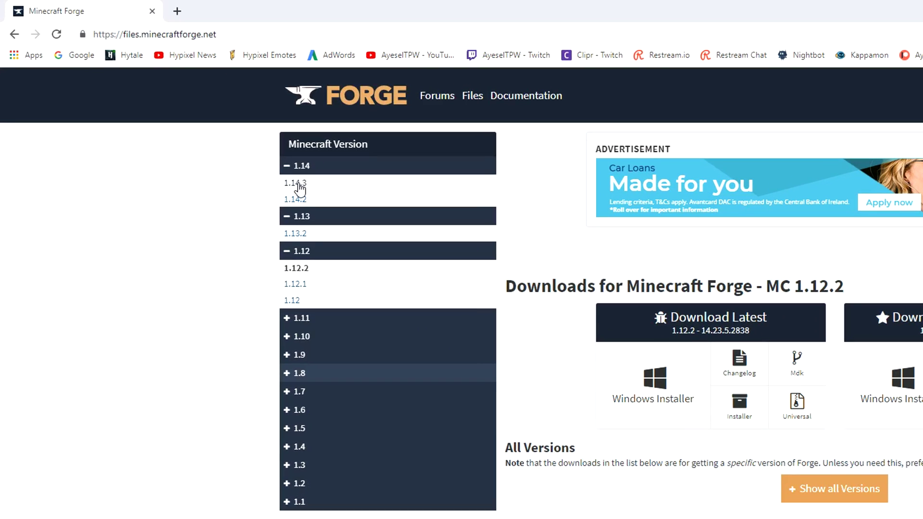
click(297, 183)
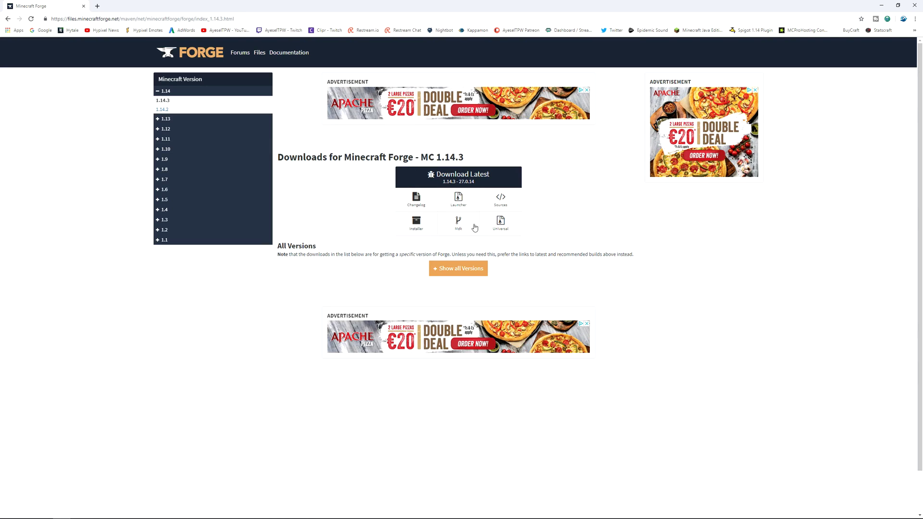
click(449, 271)
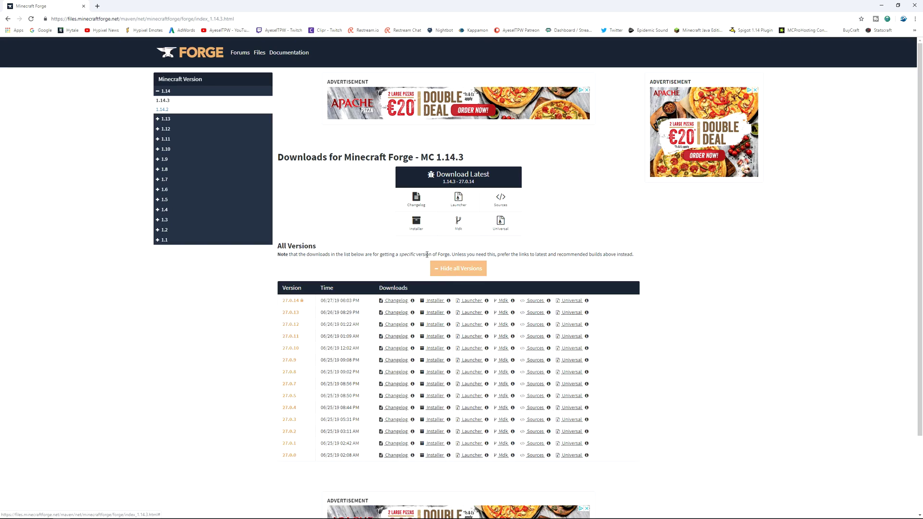
- Download the Forge 1.14.3-27.0.14 installer jar and keep it despite the warning
click(416, 223)
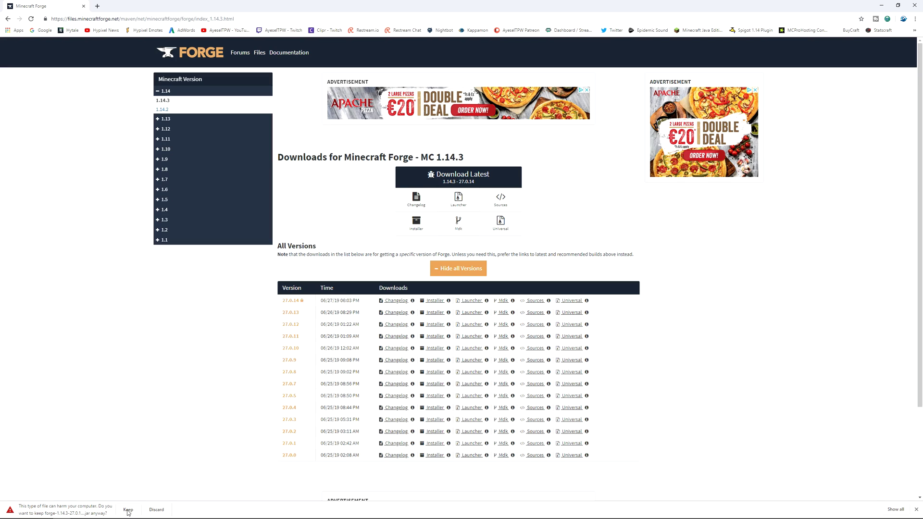
click(128, 510)
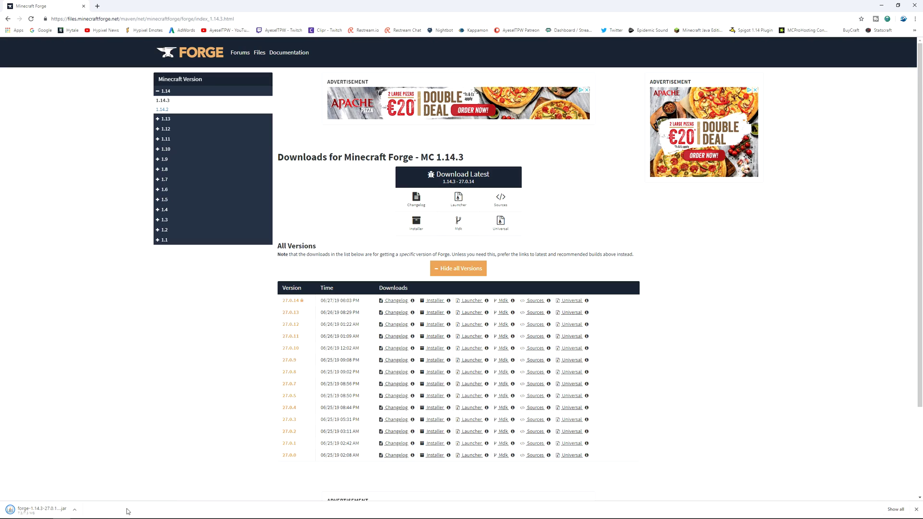
click(76, 511)
- Run the Forge installer to install the 1.14.3-forge-27.0.14 client profile
click(91, 466)
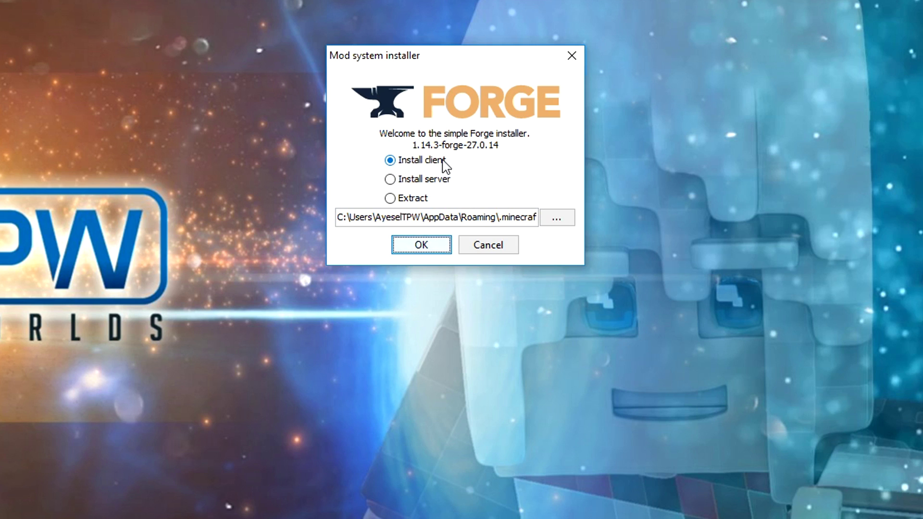
click(421, 246)
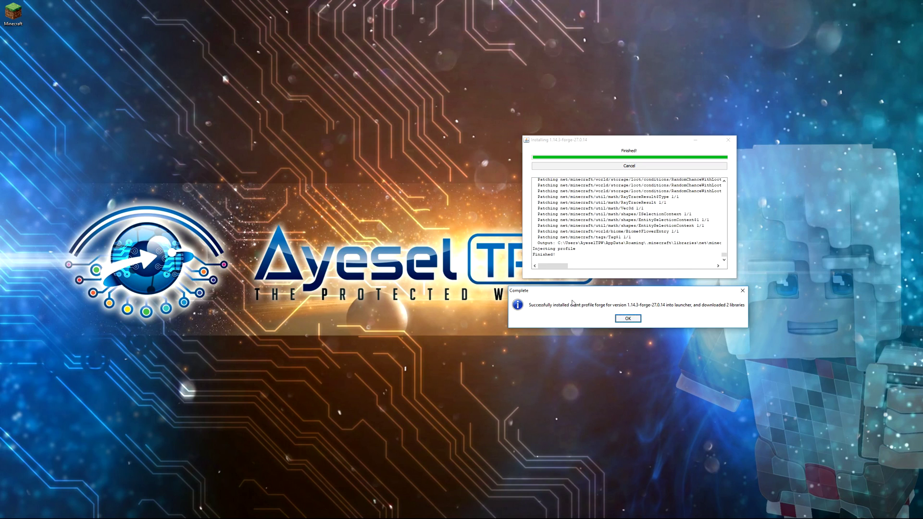
click(628, 318)
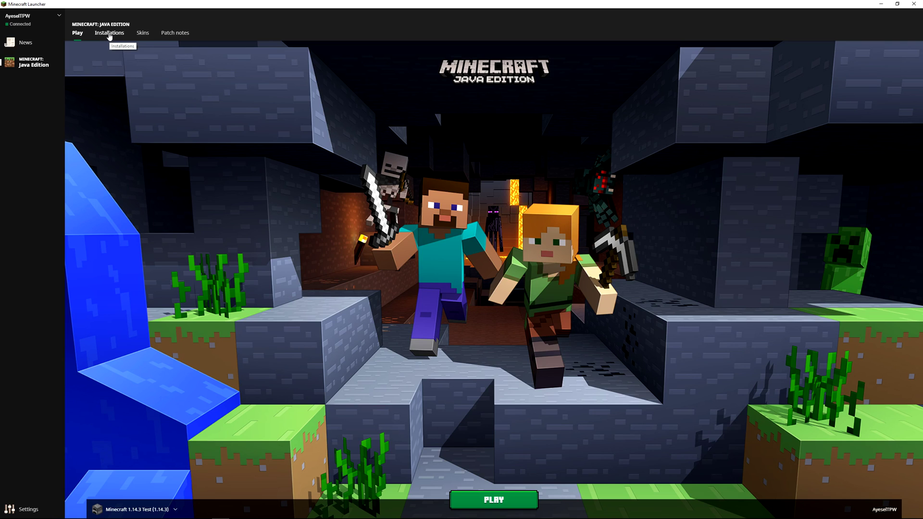
- Start a new installation 'Minecraft 1.14.3 Forge Update' using release 1.14.3-forge-27.0.14
click(110, 33)
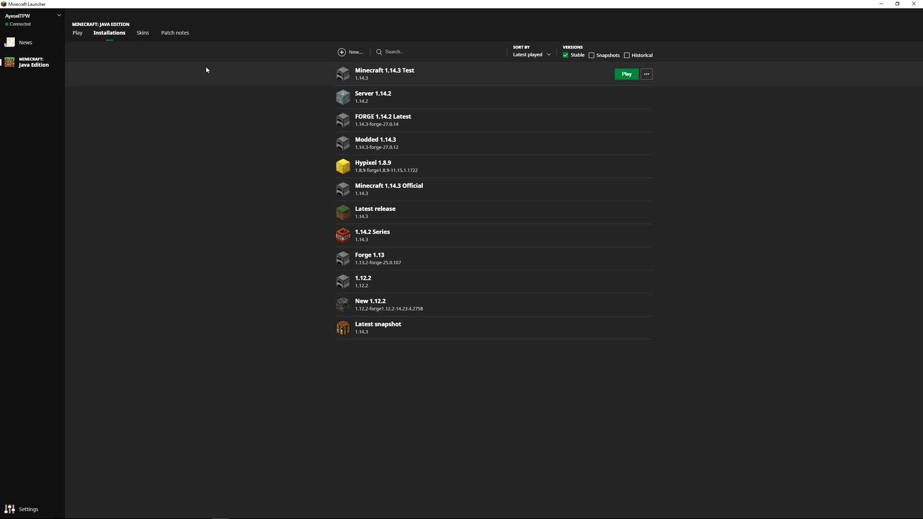
click(341, 52)
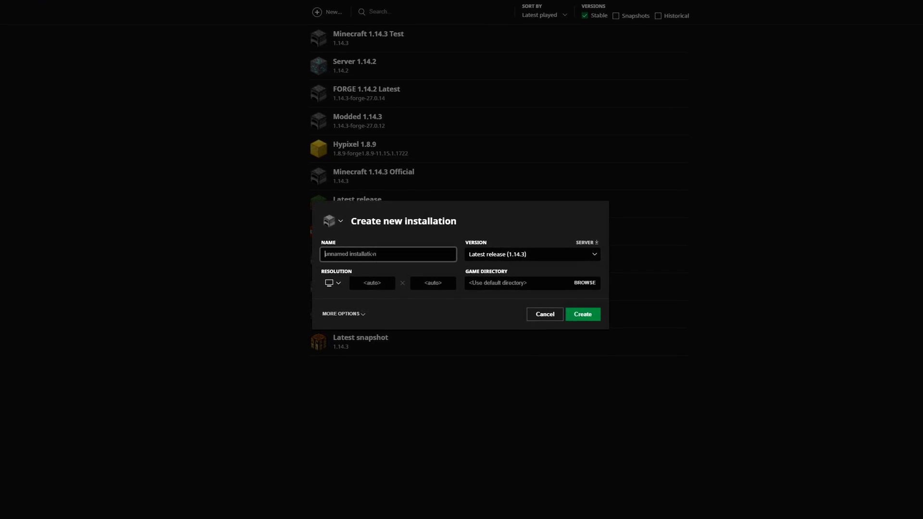
text(Minecraft )
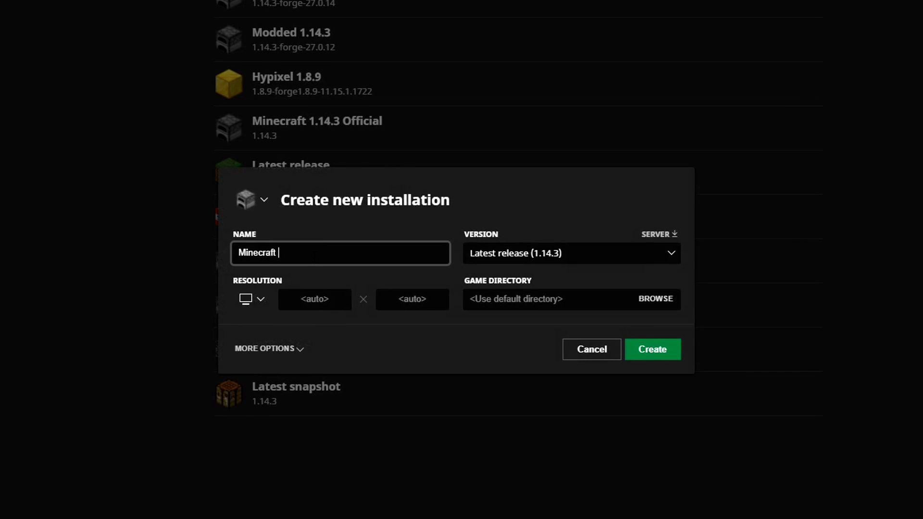
text(1.14.3 Forge Update)
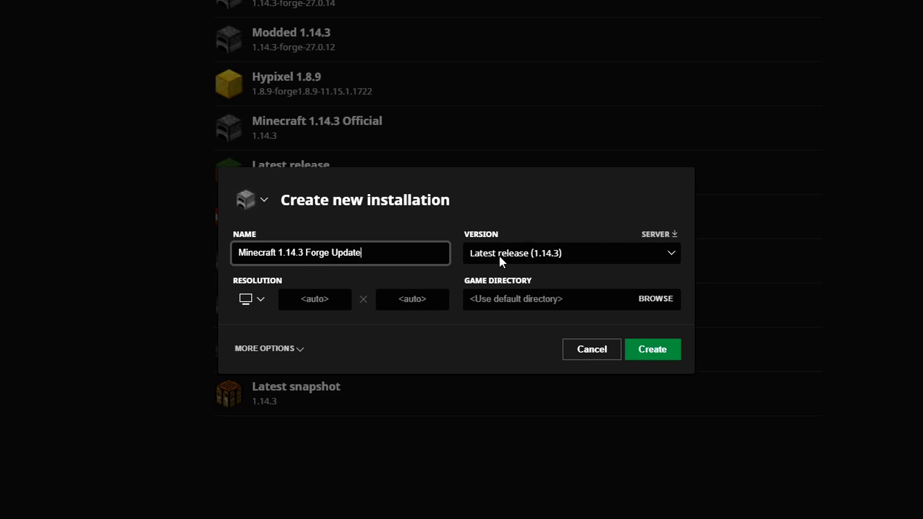
click(535, 255)
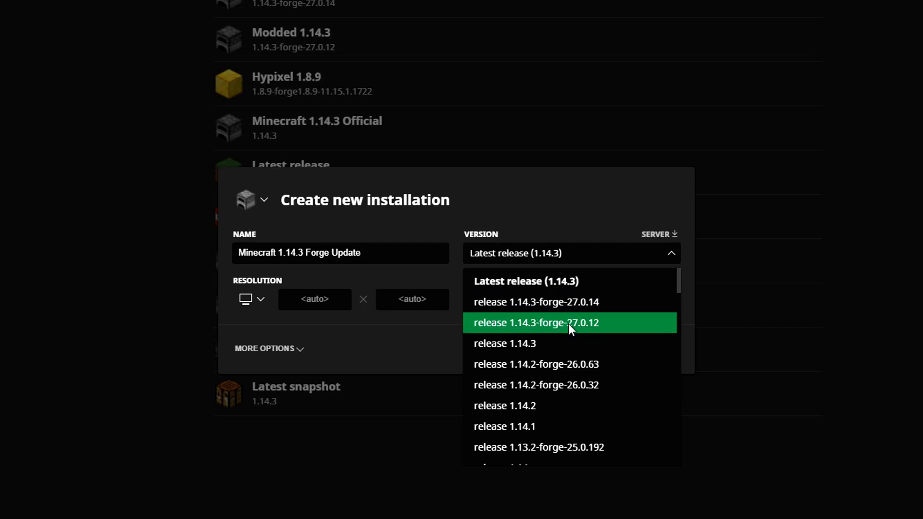
click(549, 302)
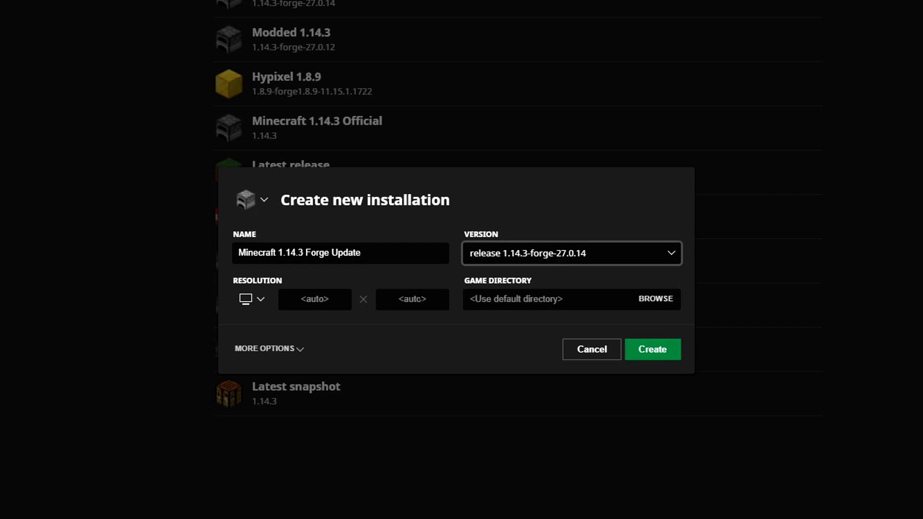
- Set its resolution to 2560x1440 and its JVM memory to -Xmx8G
click(261, 298)
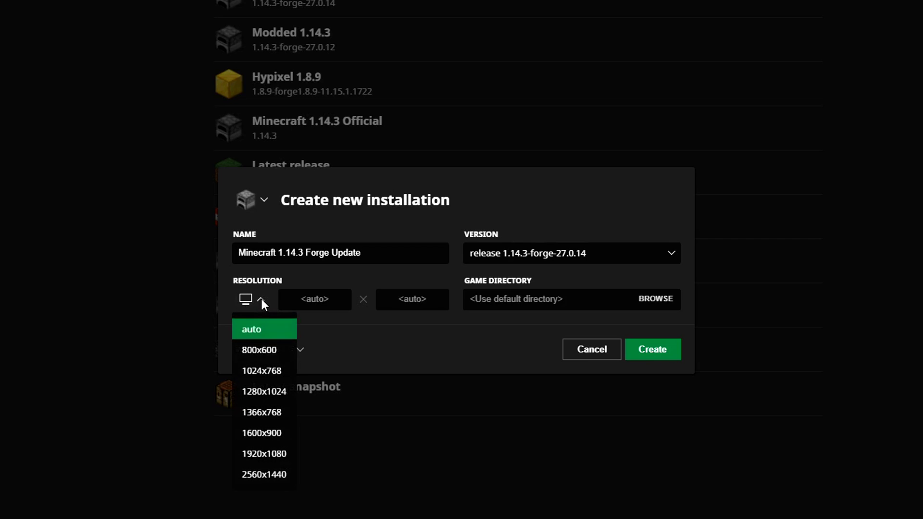
click(267, 476)
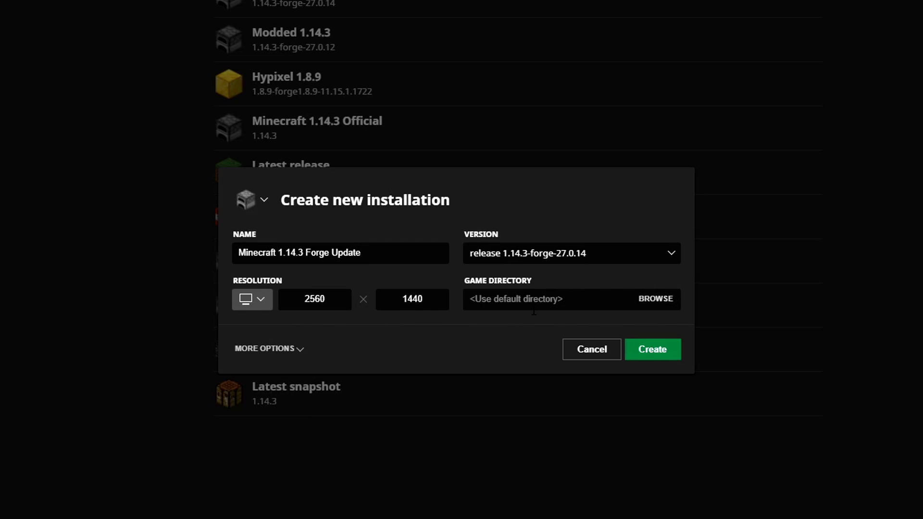
click(300, 351)
drag(489, 331, 496, 331)
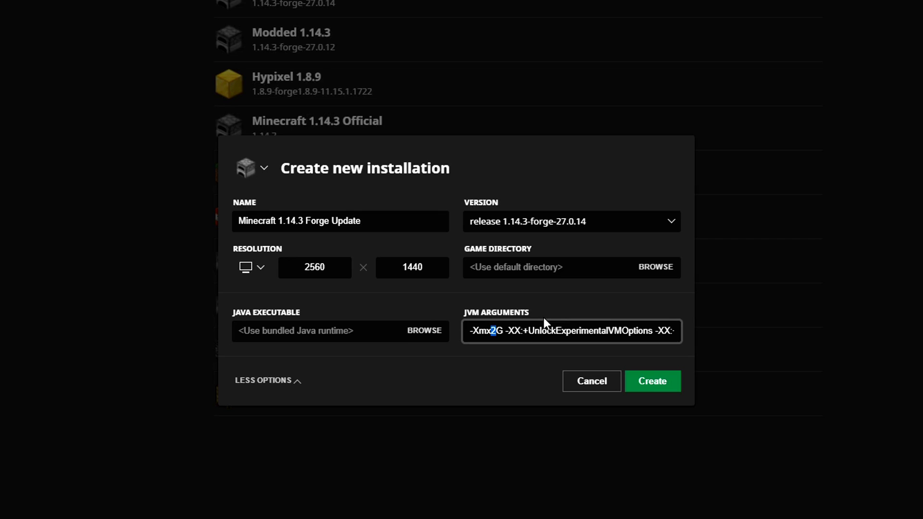
text(8)
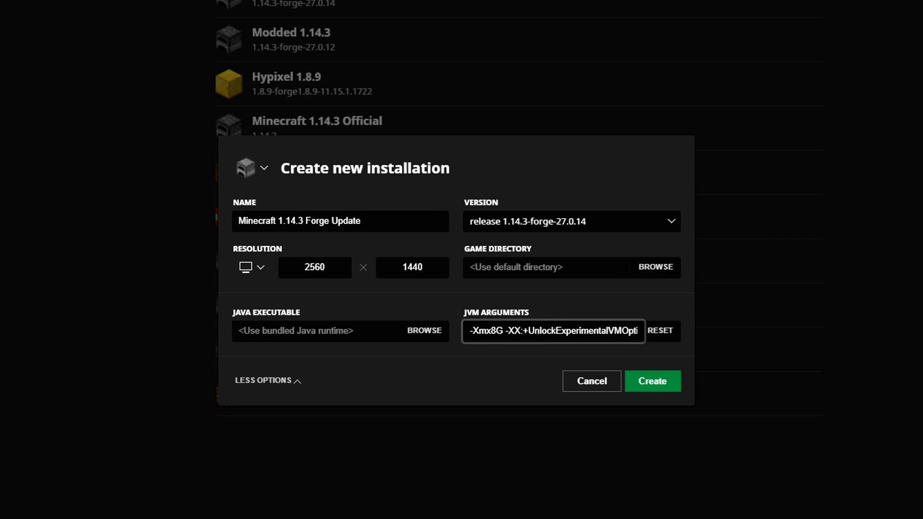
- Choose a game directory under AppData\Roaming and create the Forge installation
click(655, 273)
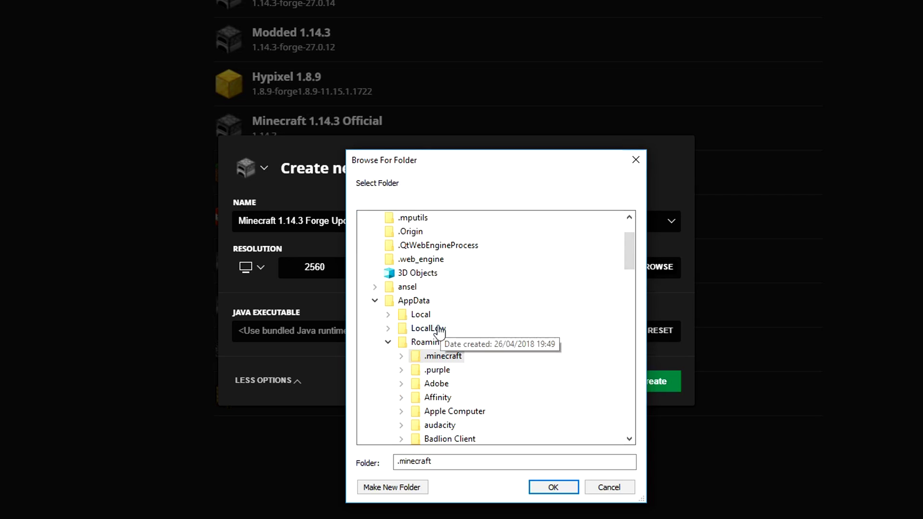
scroll(429, 298, up, 2)
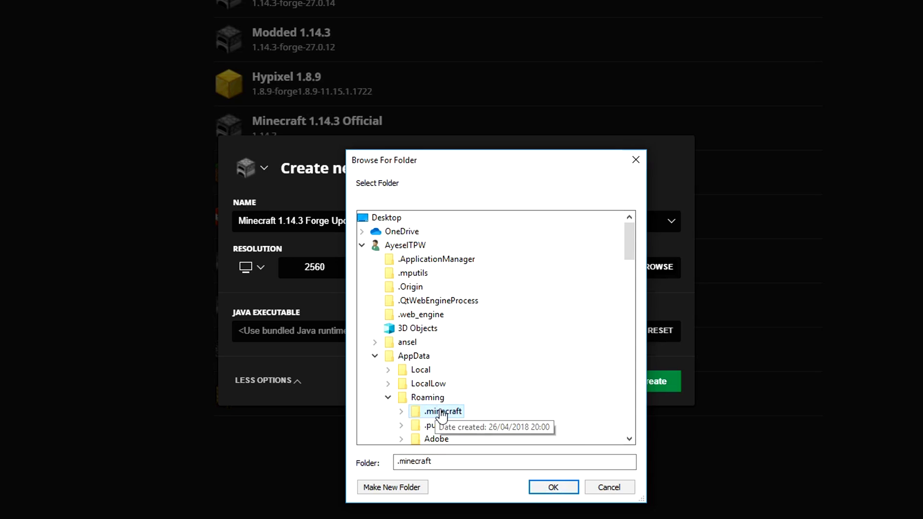
click(553, 486)
click(650, 383)
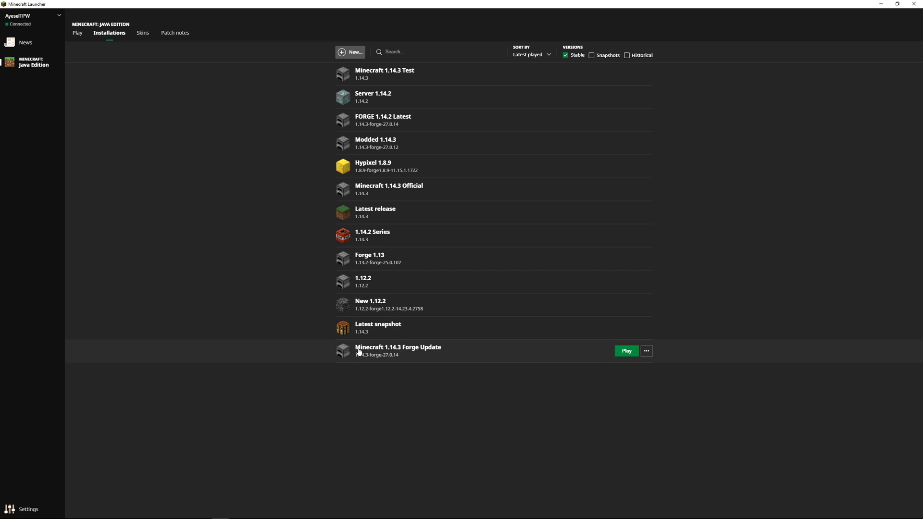
- Launch the 1.14.3 Forge installation, confirm its mods list shows only Minecraft and Forge, then return
click(625, 351)
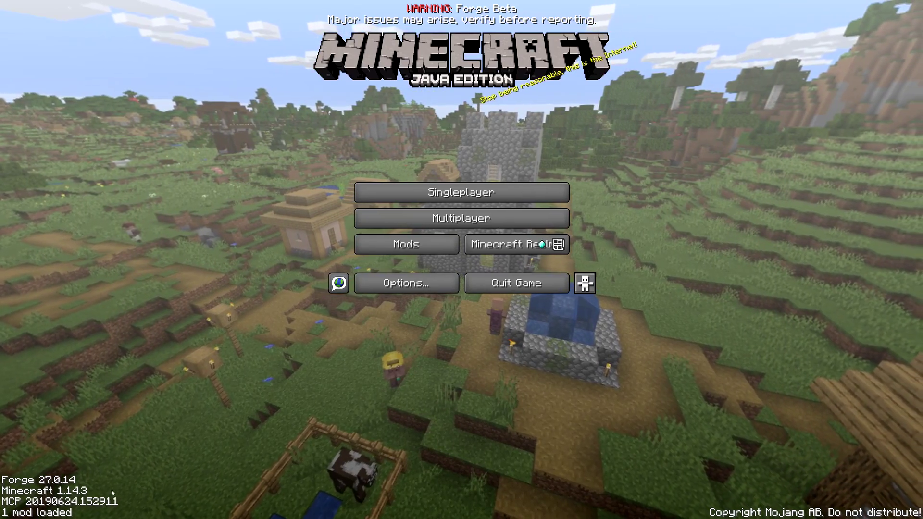
click(399, 245)
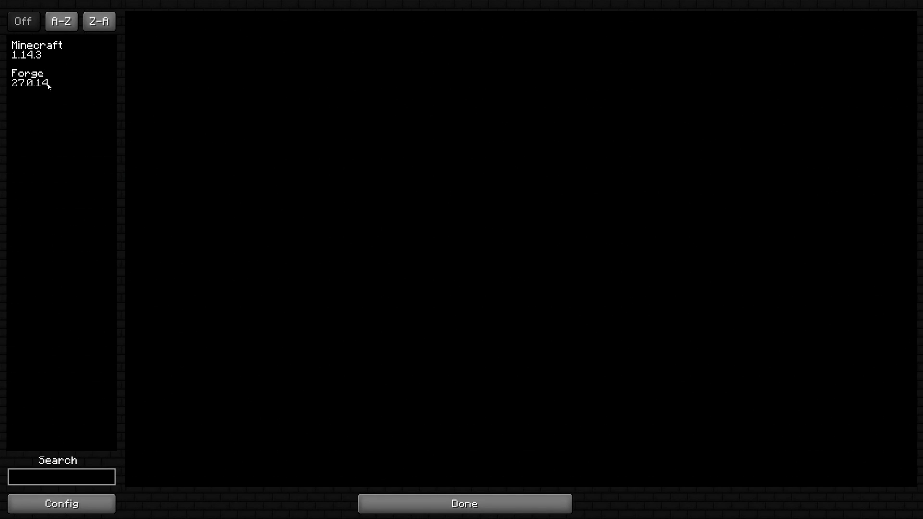
key(Escape)
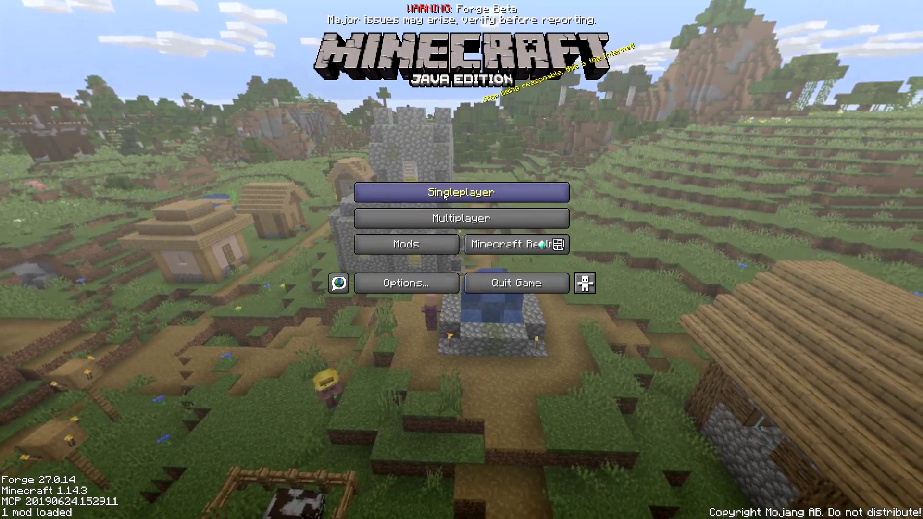
key(F3)
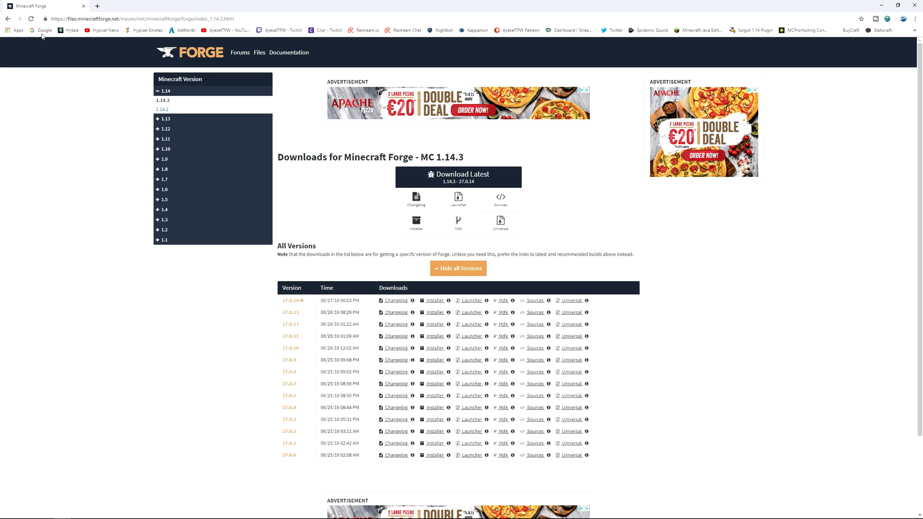
- Search Google for 'curseforge' and open the CurseForge homepage from the results
click(42, 31)
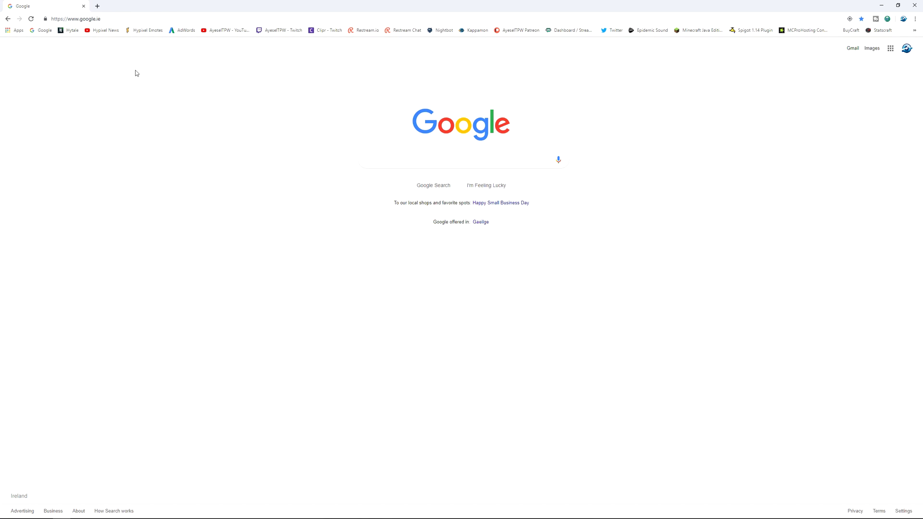
text(curse)
key(Down)
key(Return)
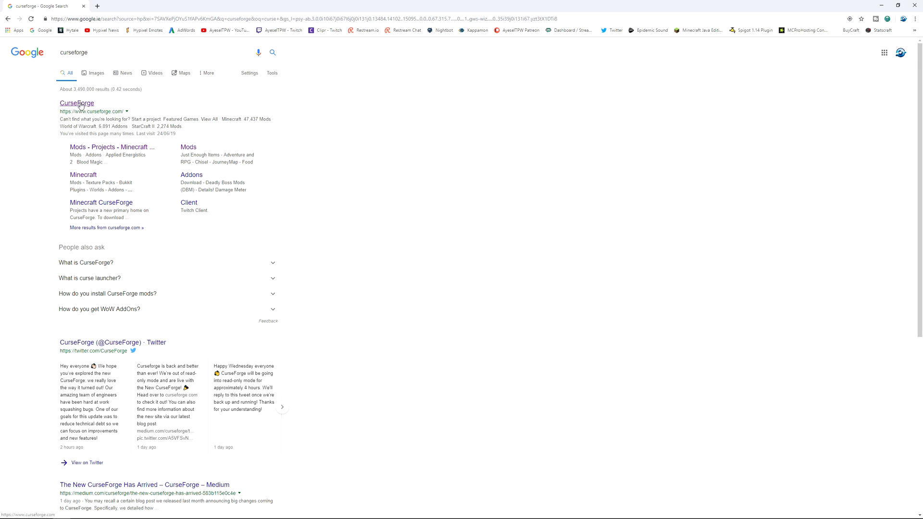
click(80, 103)
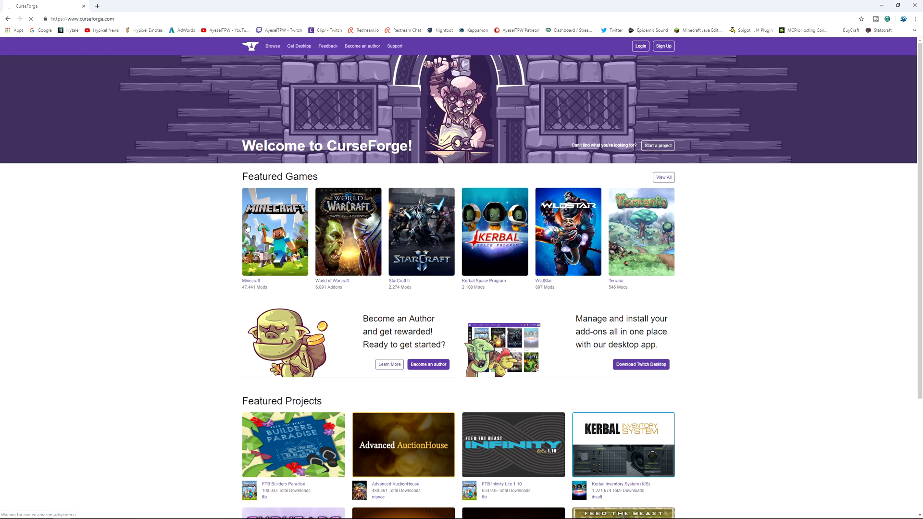
- Open CurseForge's Minecraft mods listing and filter it to game version 1.14.3
click(266, 235)
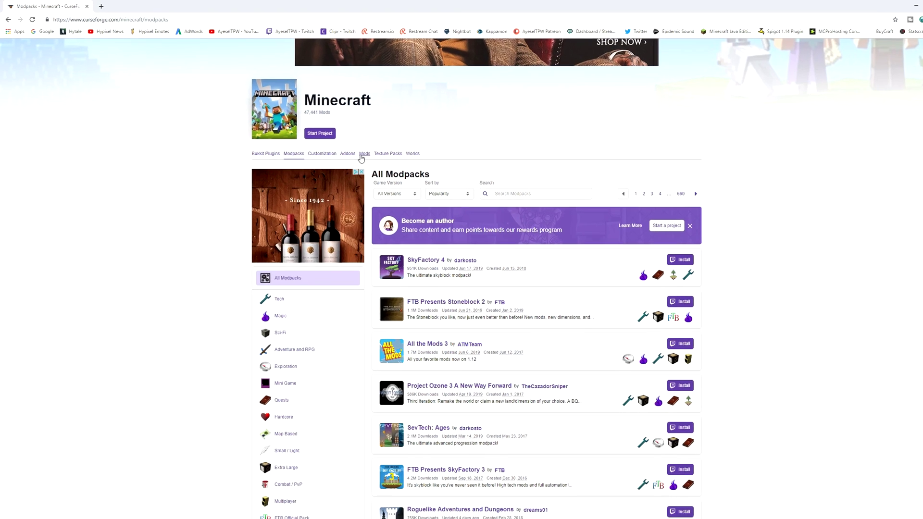
click(436, 184)
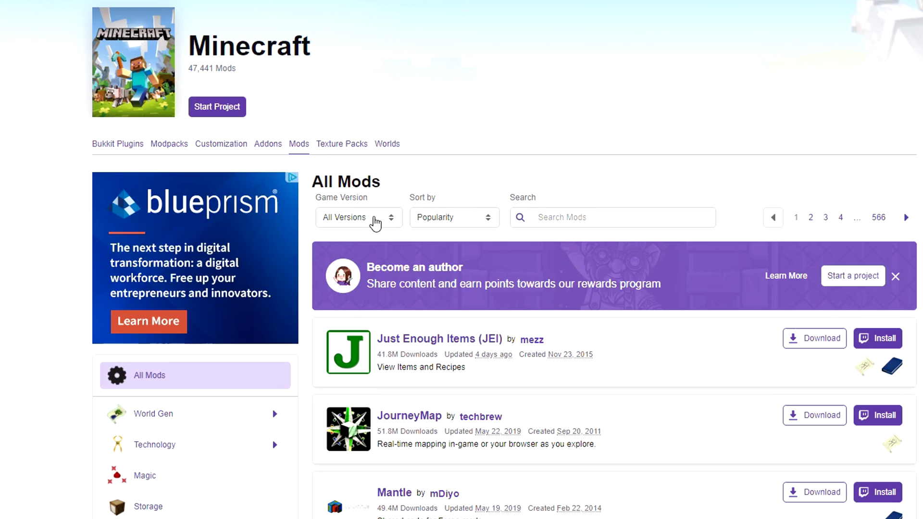
click(375, 223)
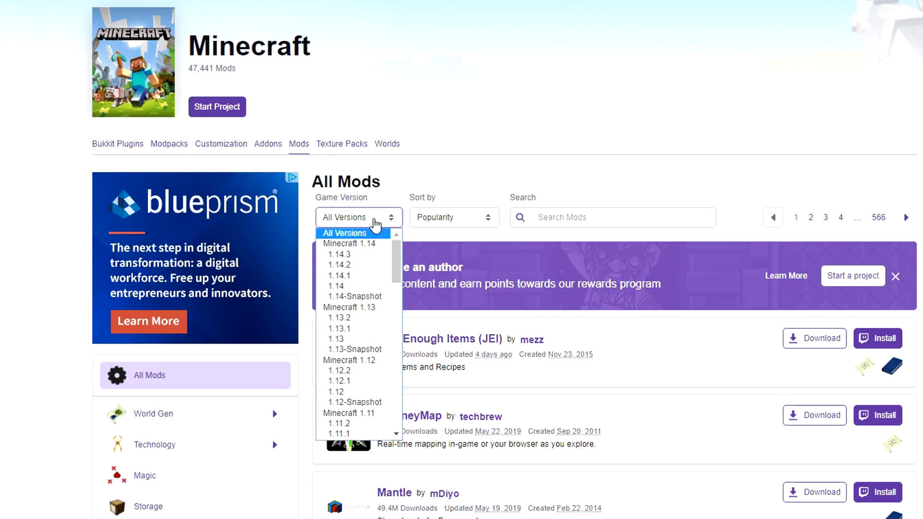
click(360, 255)
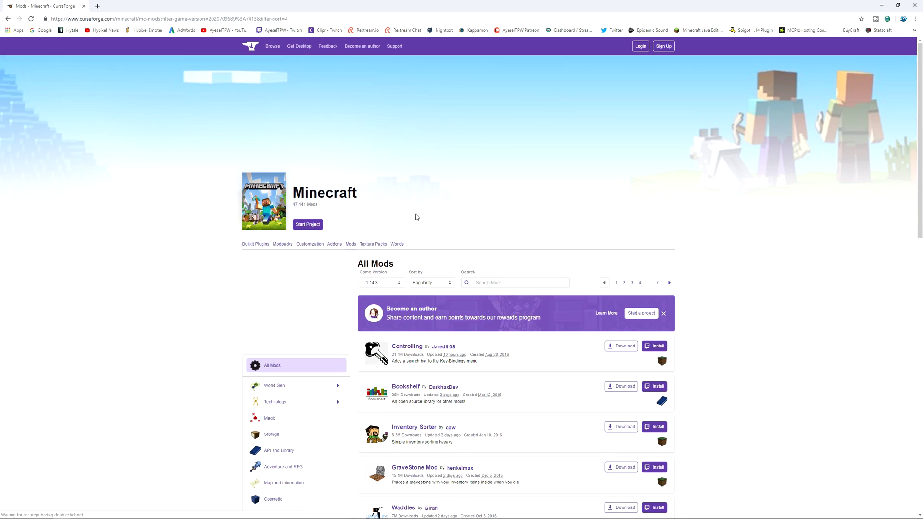
scroll(403, 286, down, 4)
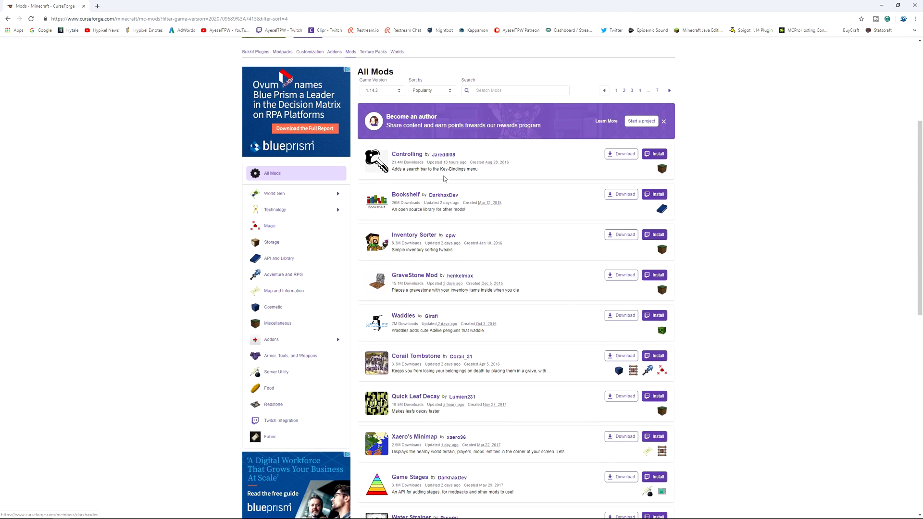
scroll(451, 168, down, 1)
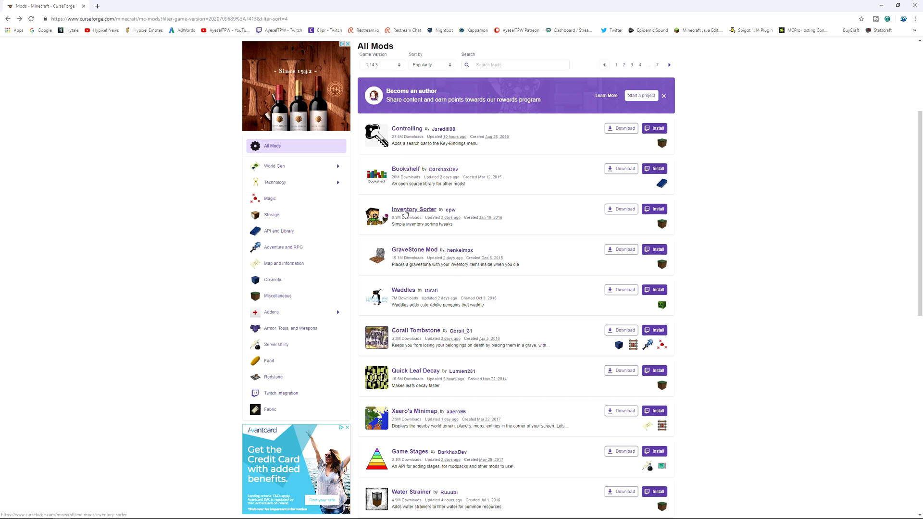
- Open GraveStone Mod and download its [1.14.3] Gravestone Mod 1.14.0 file
click(411, 250)
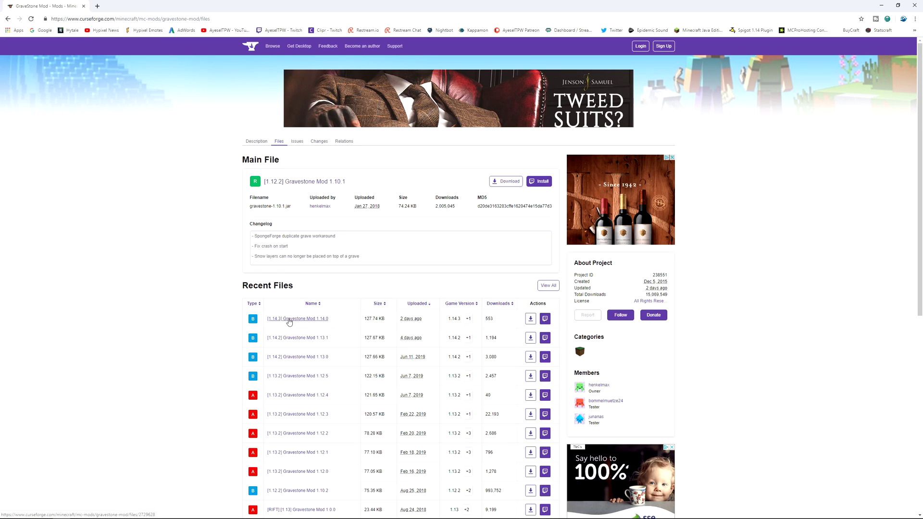
click(530, 319)
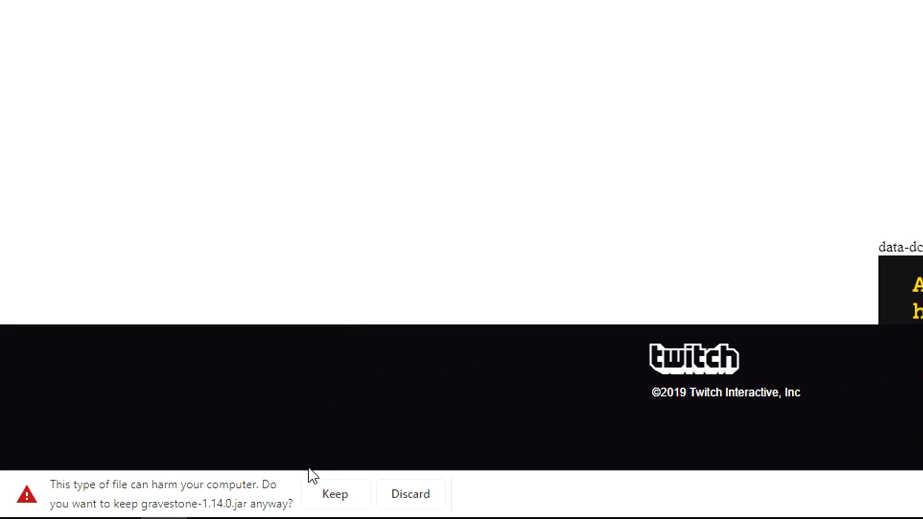
- Keep gravestone-1.14.0.jar and drag it from the download bar onto the desktop
click(339, 494)
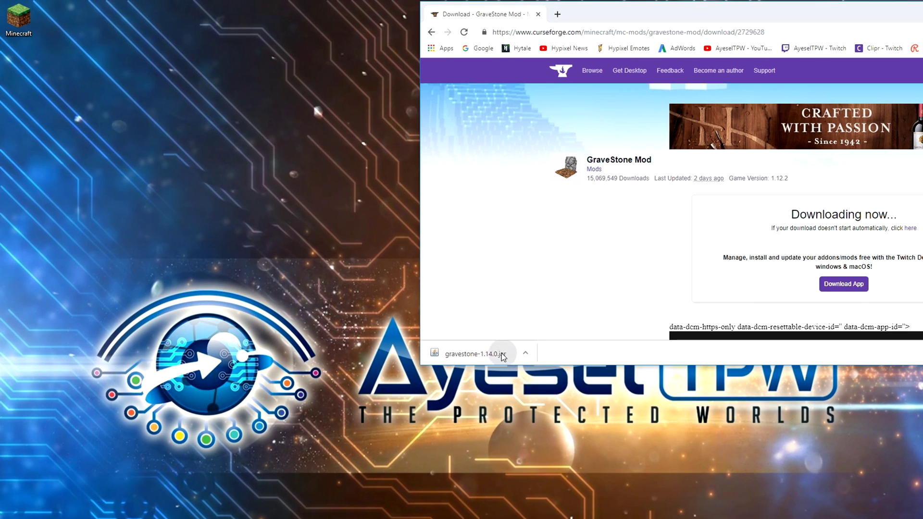
drag(455, 323, 190, 210)
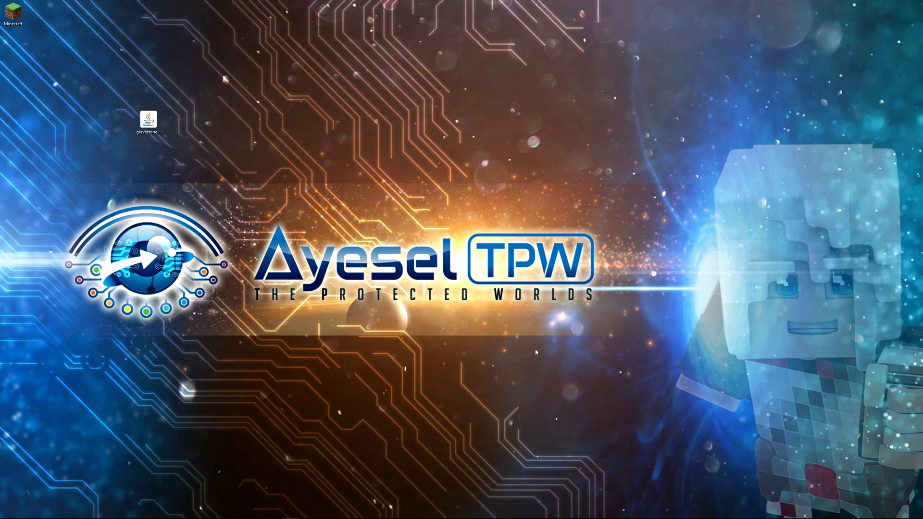
mouse_move(298, 518)
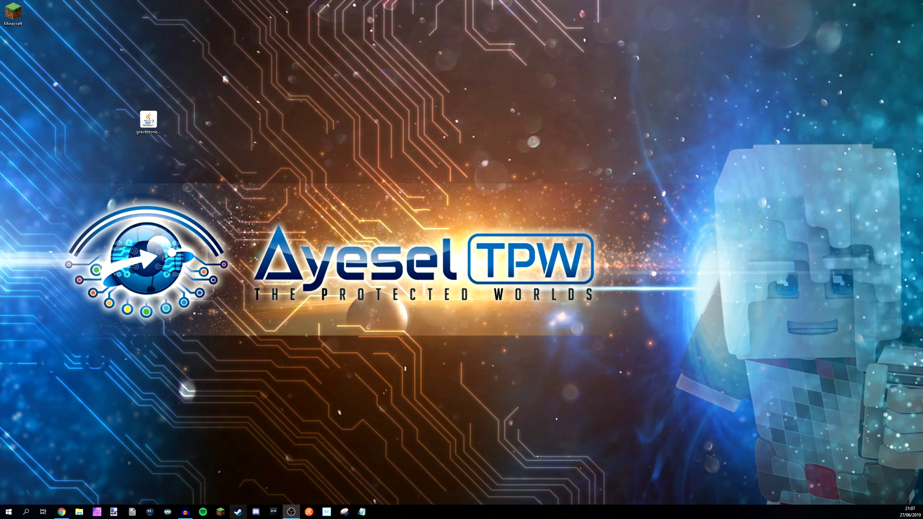